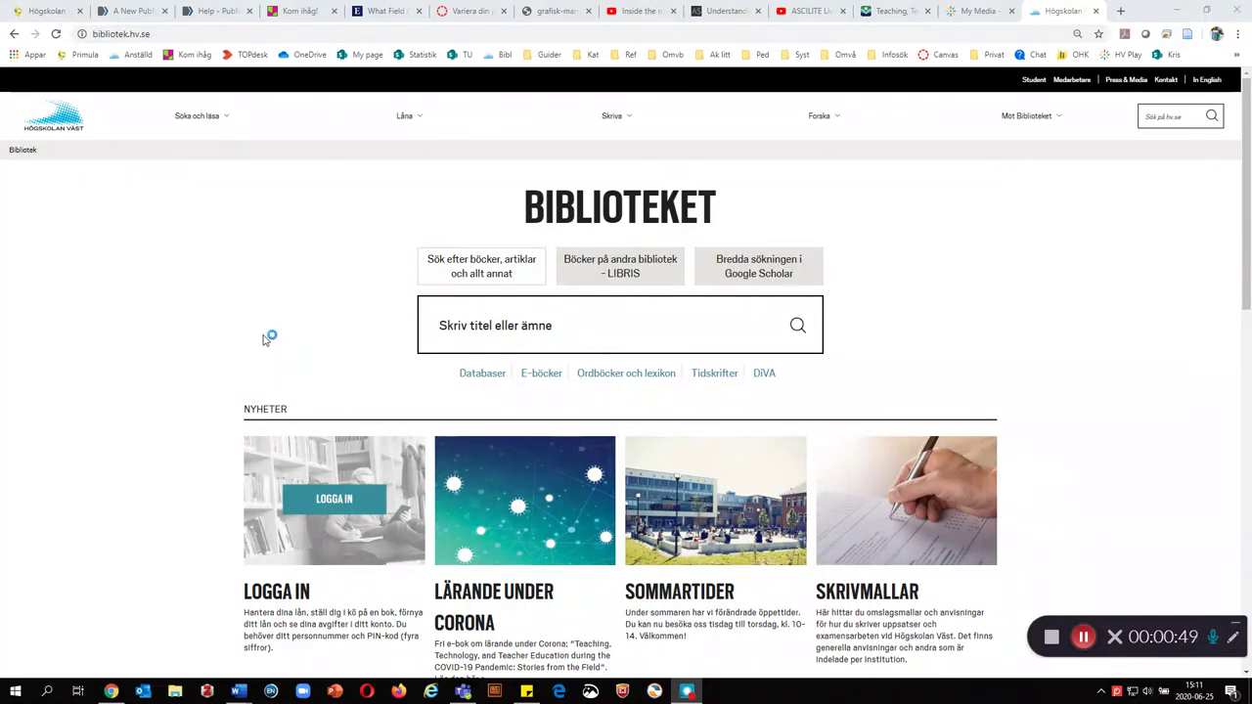
Open the Cinahl with full text database from the library's database list under the letter C.
click(485, 375)
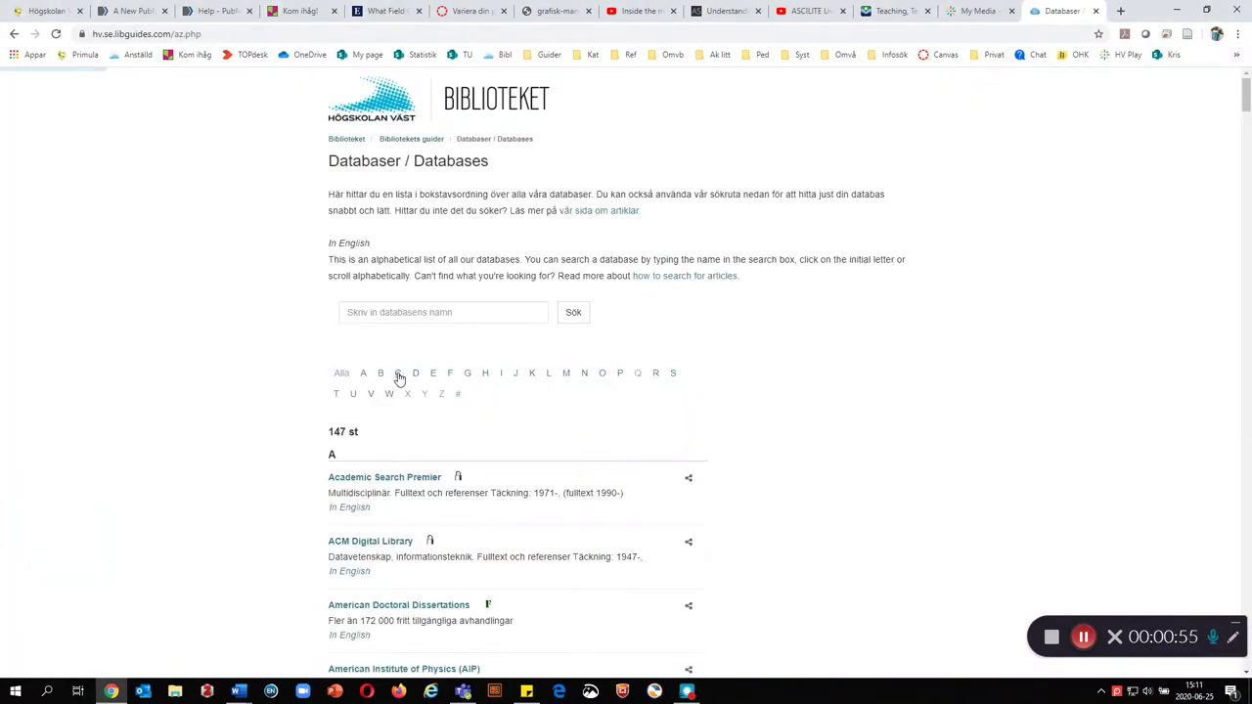
click(398, 375)
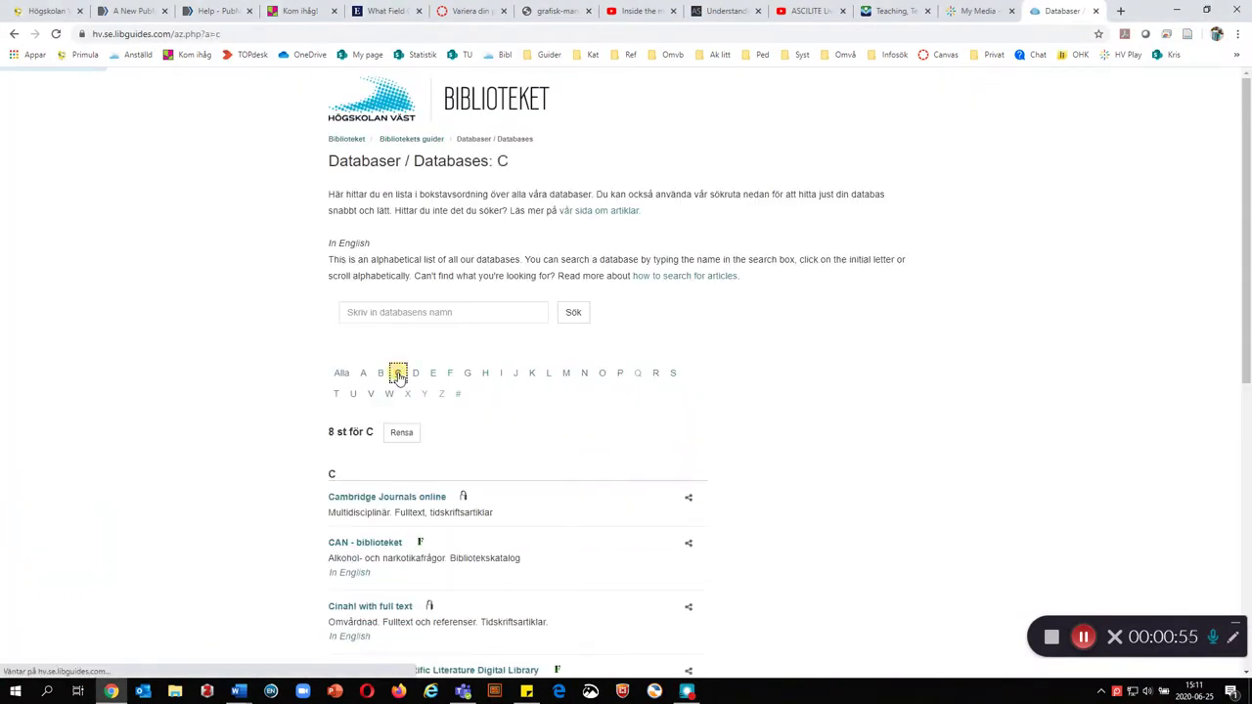
click(354, 608)
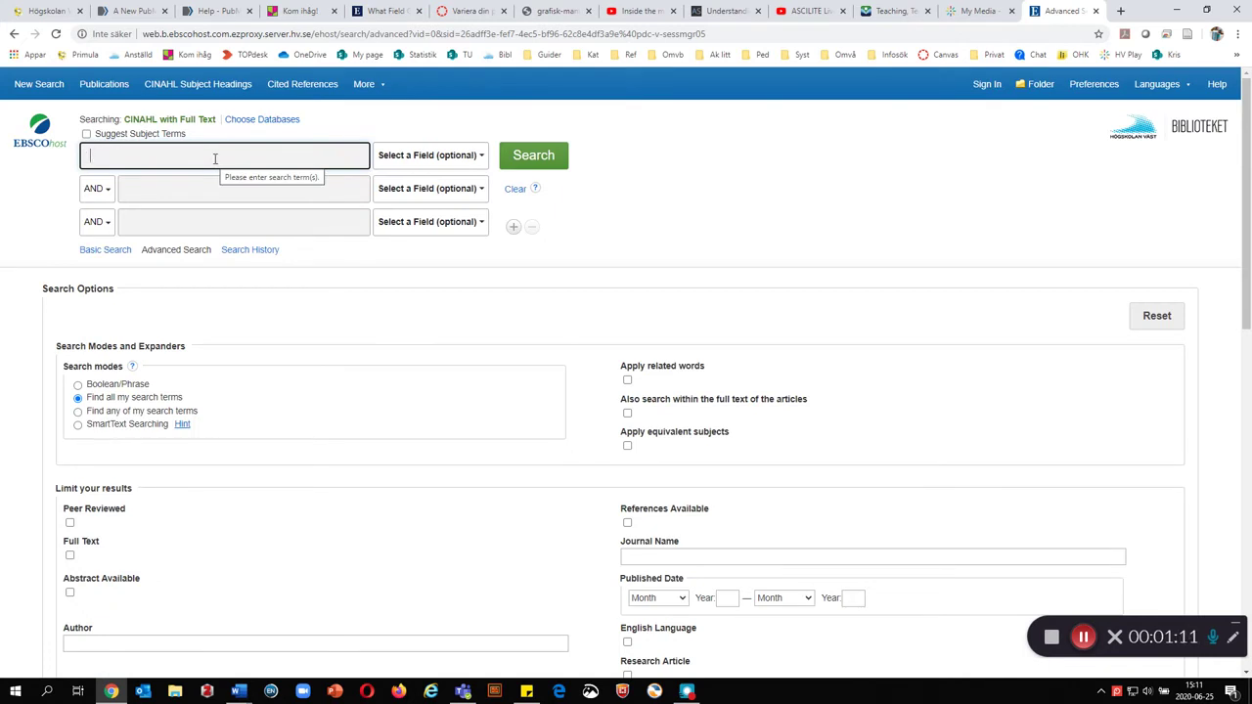
Enter "heart failure" and "patient* experience*" as quoted phrases in the first two search rows, combined with AND.
text("heart failure")
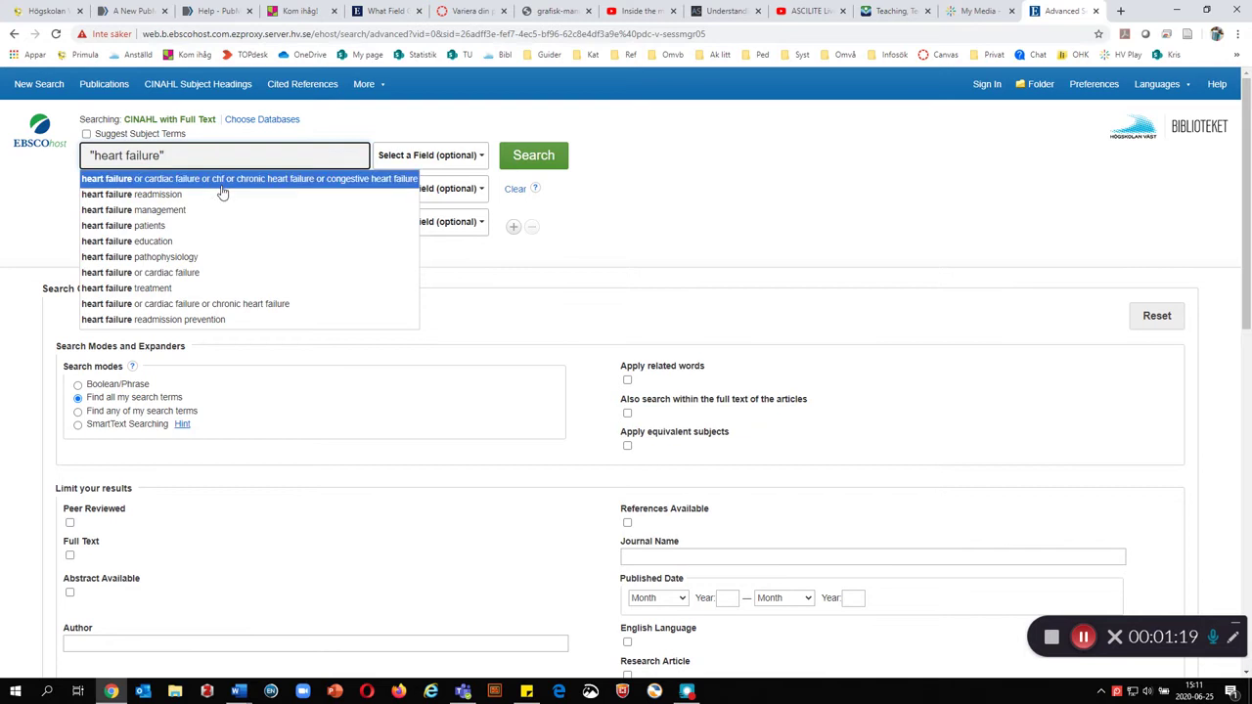
click(133, 188)
text("patient)
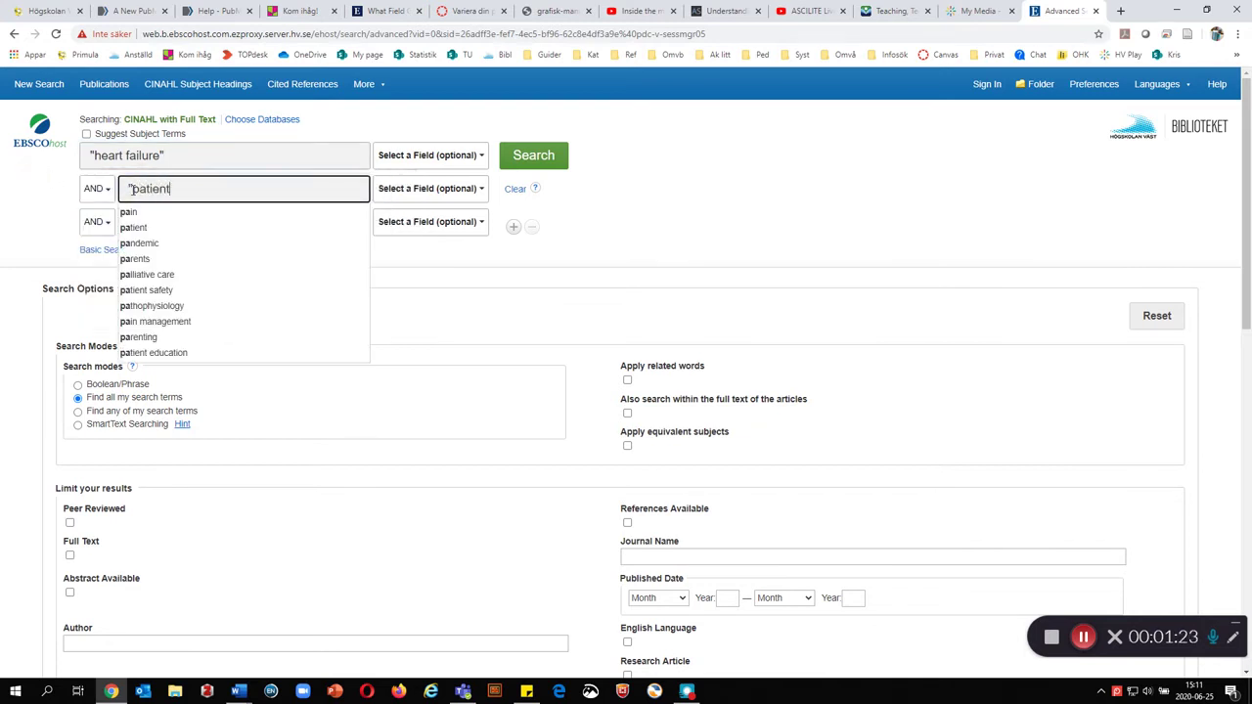
text(" exp)
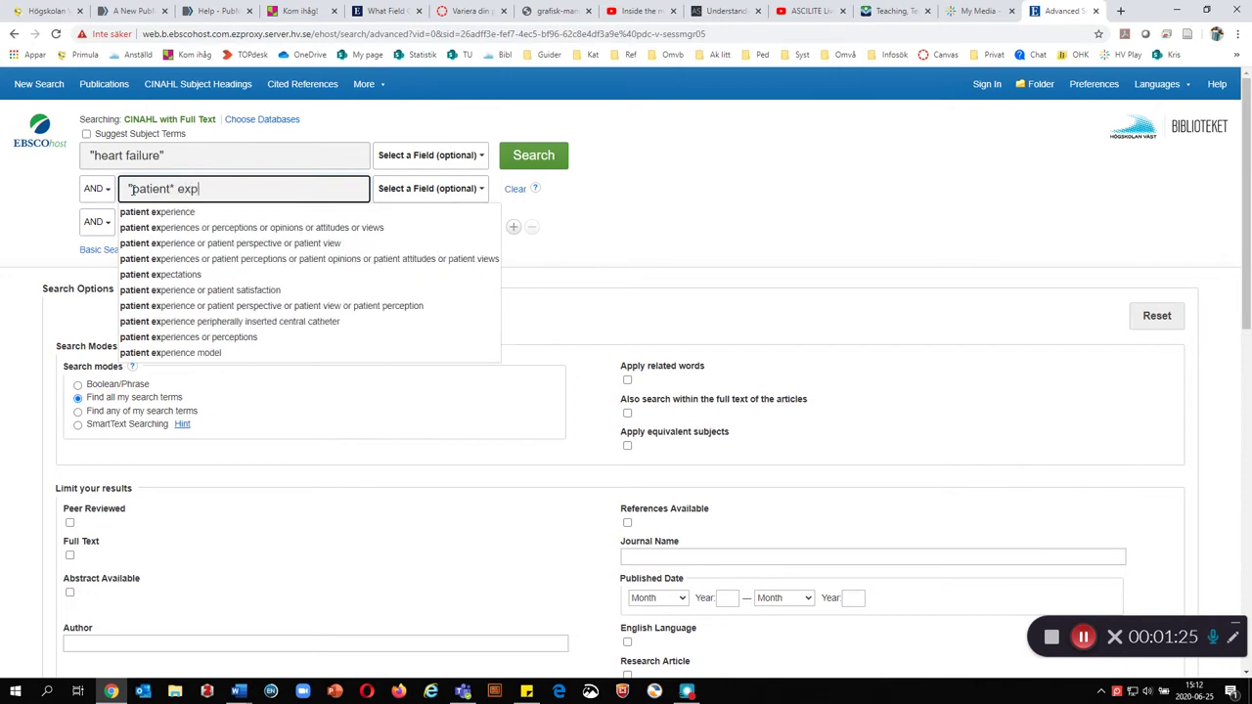
text(erience"")
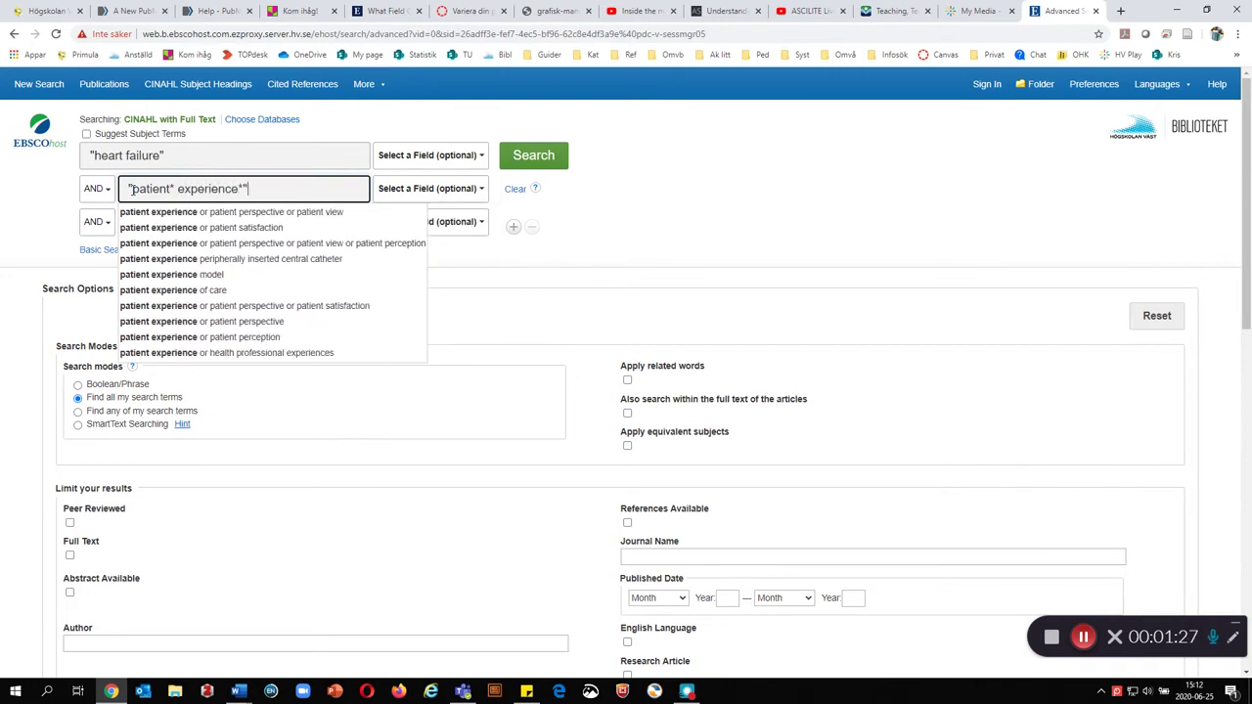
click(676, 192)
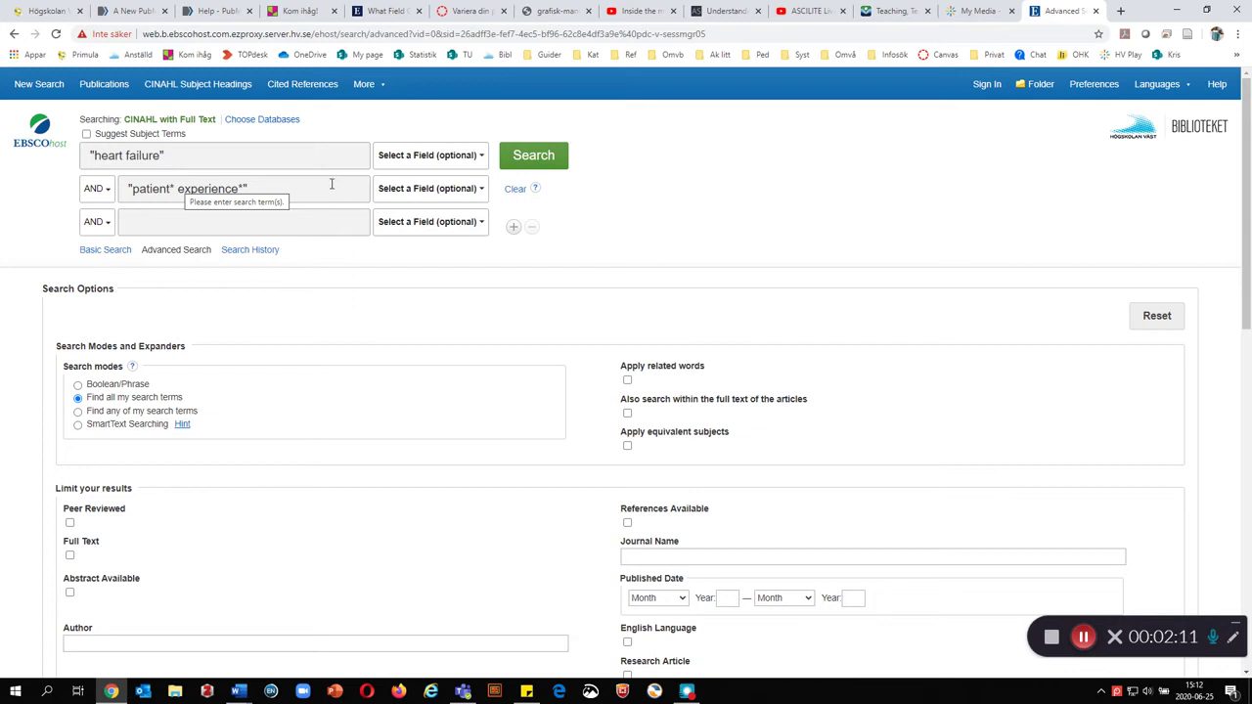
Restrict both search phrases to the AB Abstract field and run the search.
click(384, 160)
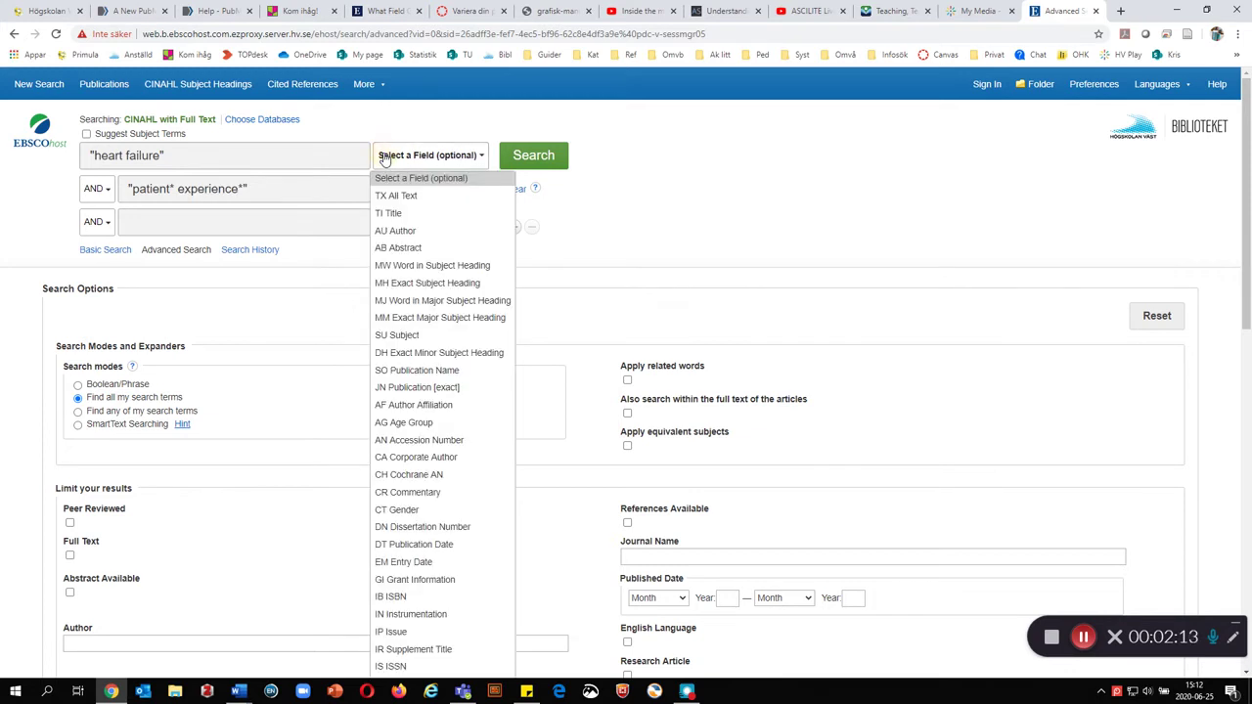
click(385, 247)
click(390, 188)
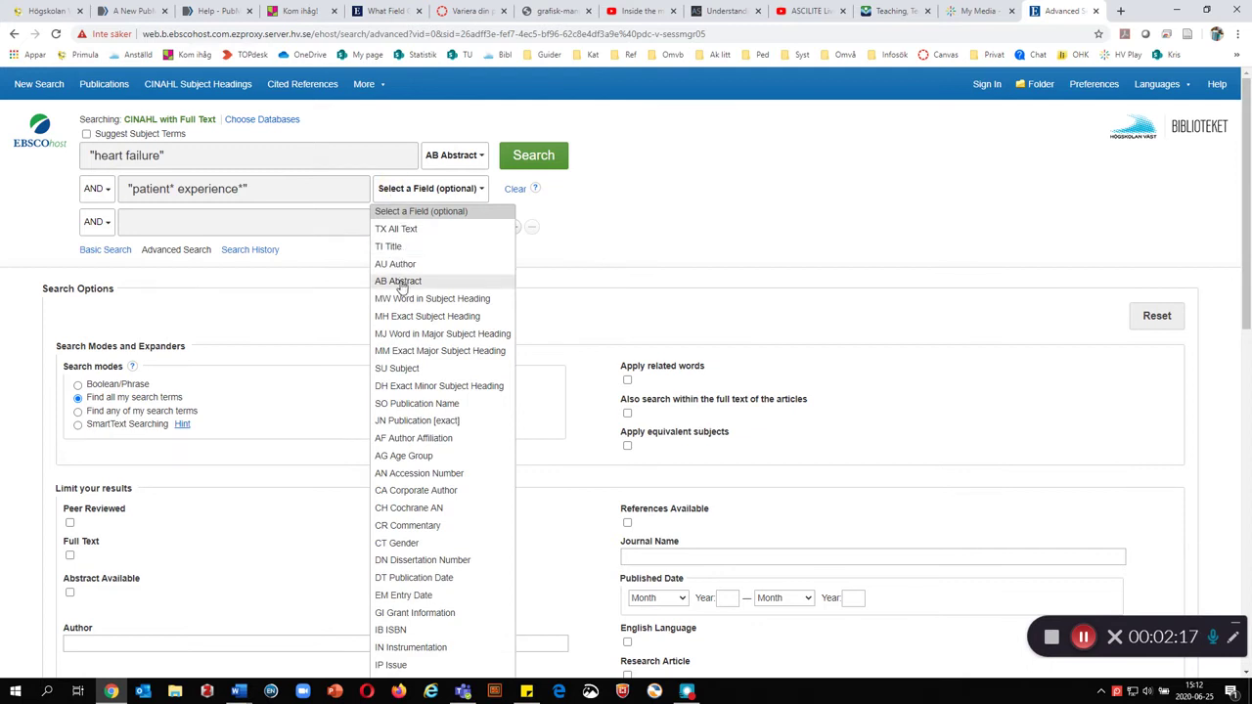
click(399, 283)
click(551, 162)
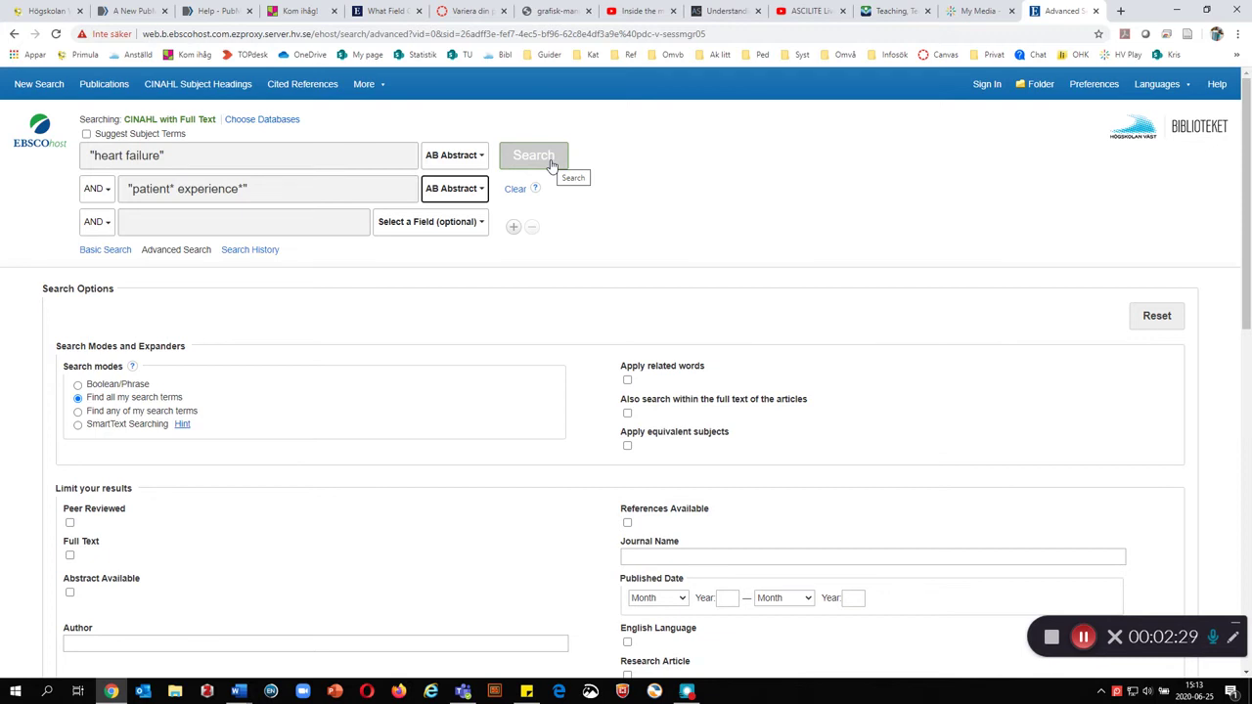
click(551, 165)
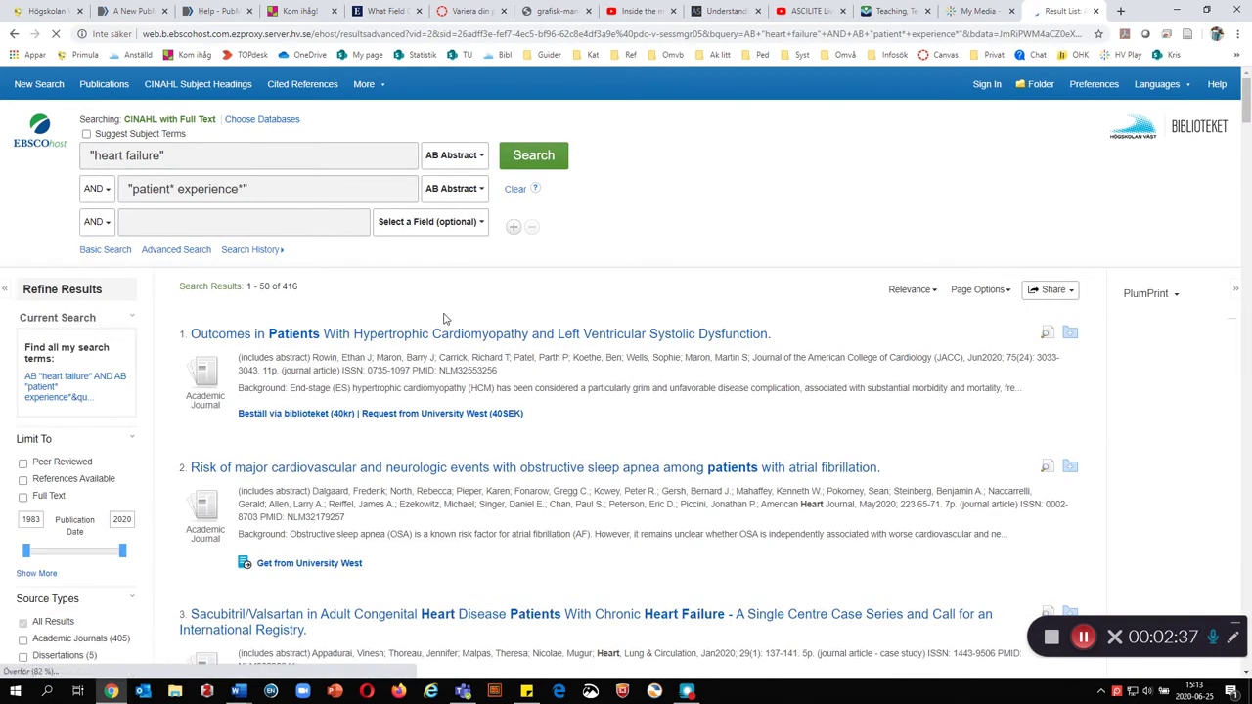
drag(278, 286, 306, 288)
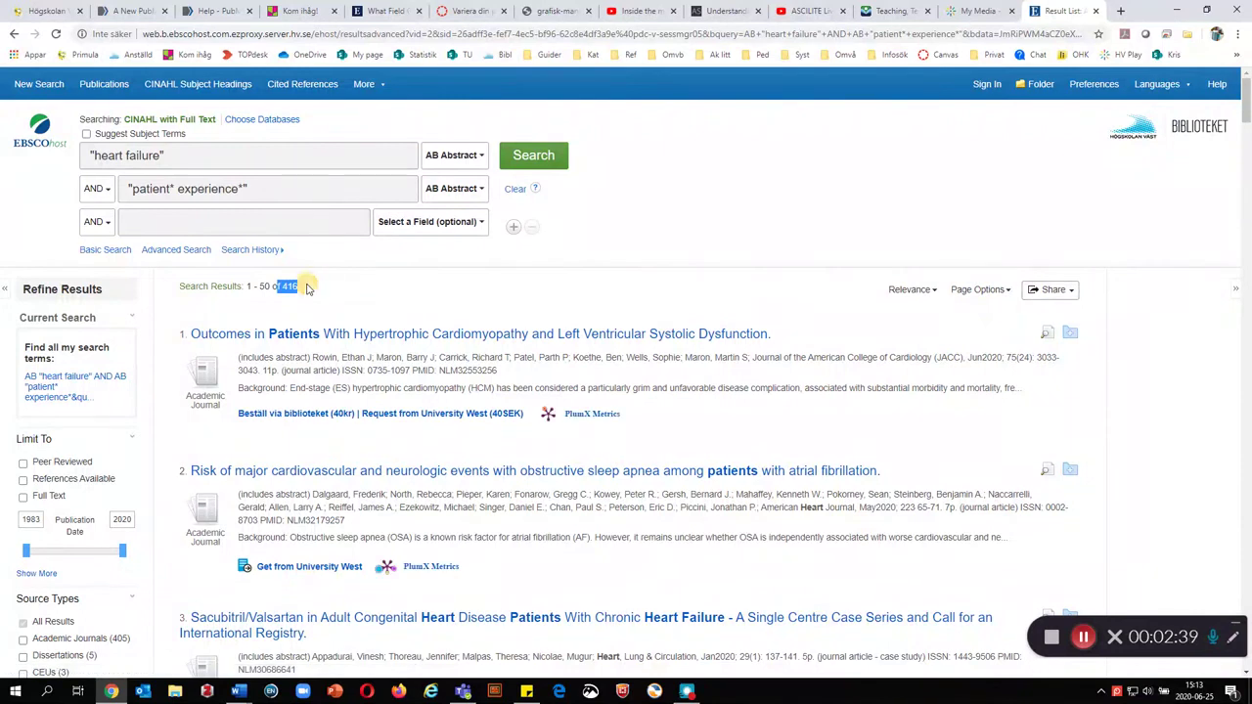
click(306, 288)
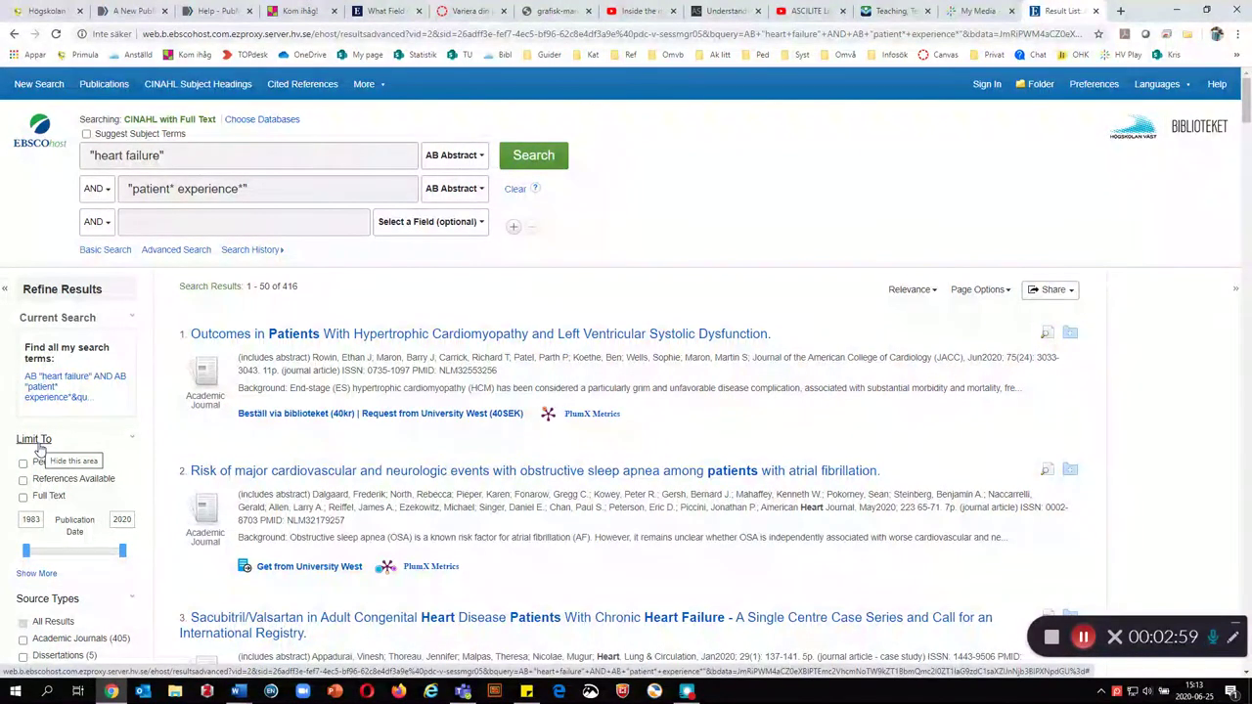
Limit the results to peer-reviewed, English-language articles published from 2015 to 2020 in the full search options.
click(31, 575)
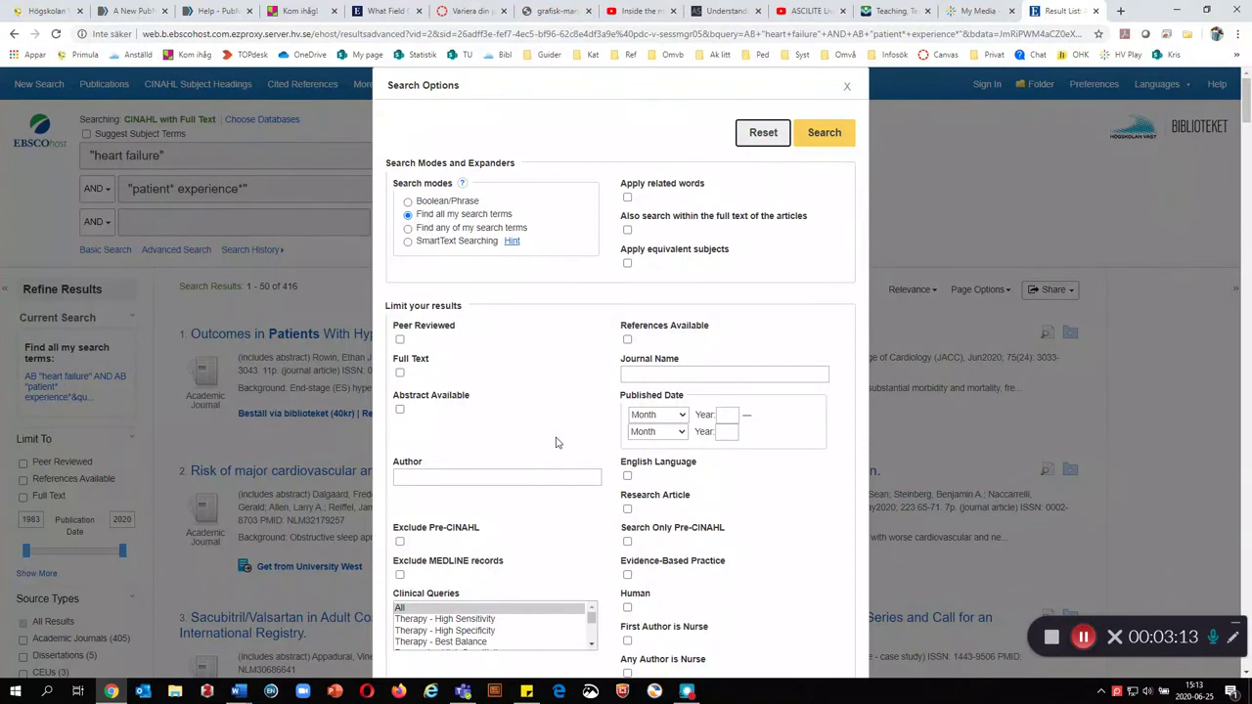
click(399, 340)
click(627, 477)
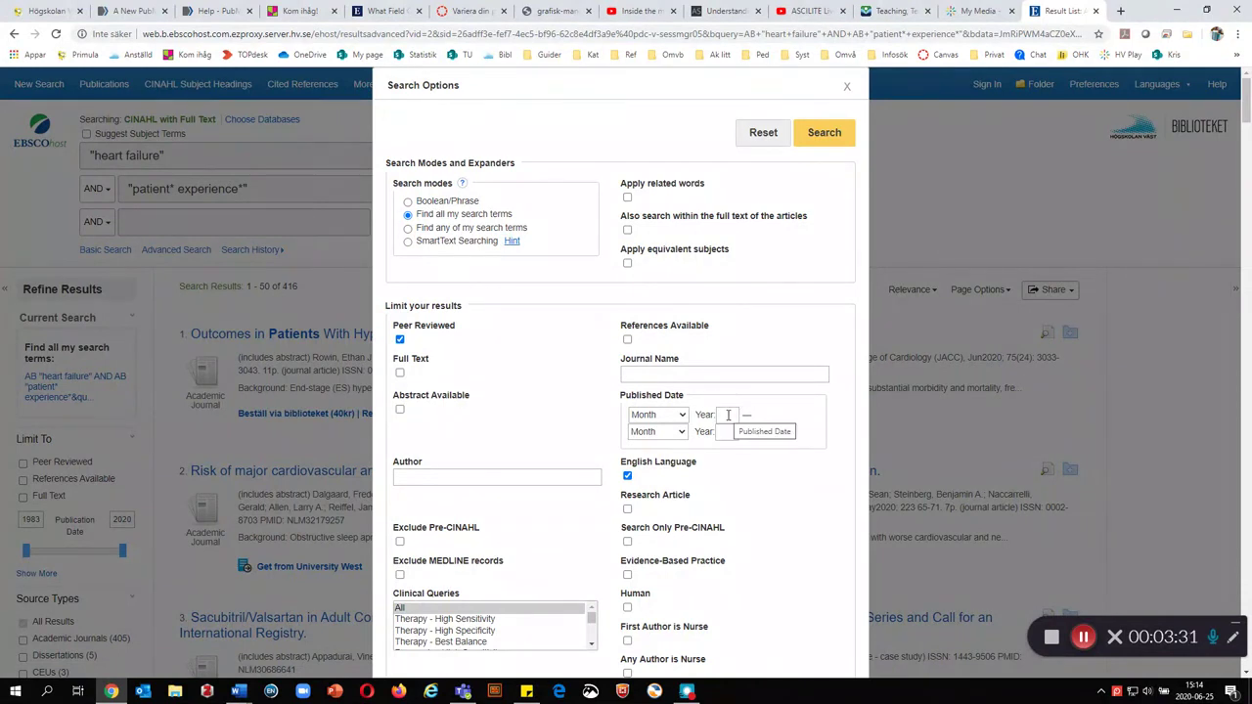
click(728, 415)
text(2015)
click(727, 431)
text(2020)
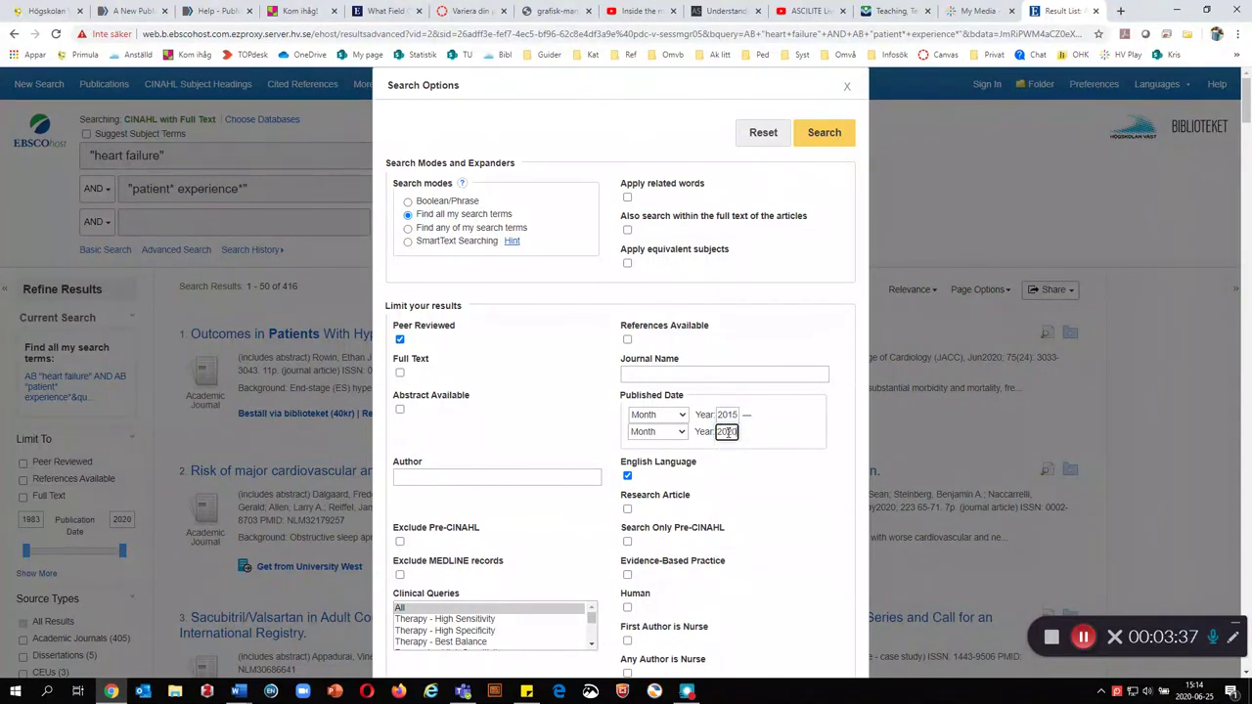
click(727, 474)
Limit the age group to Aged, 80 and over and rerun the search with the chosen limiters.
drag(1246, 113, 1246, 159)
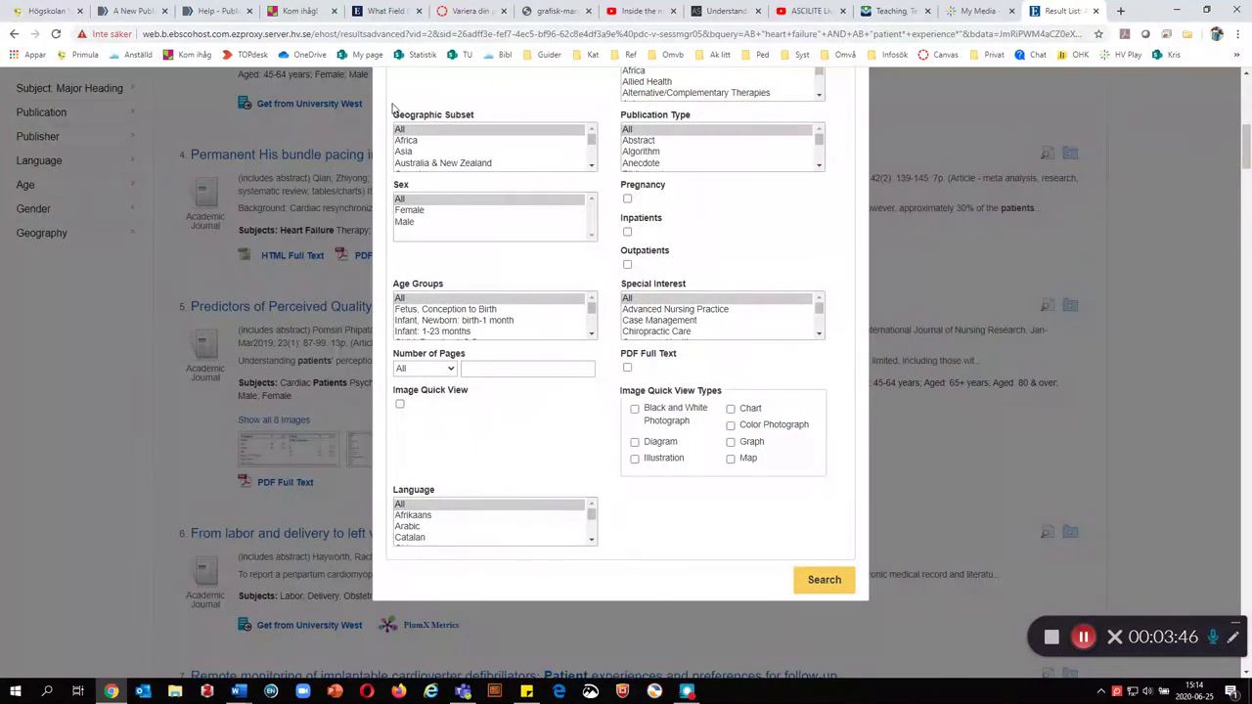
mouse_move(453, 284)
mouse_down()
mouse_move(450, 156)
mouse_move(391, 286)
mouse_move(453, 284)
mouse_up()
click(591, 333)
click(592, 333)
click(592, 334)
click(592, 334)
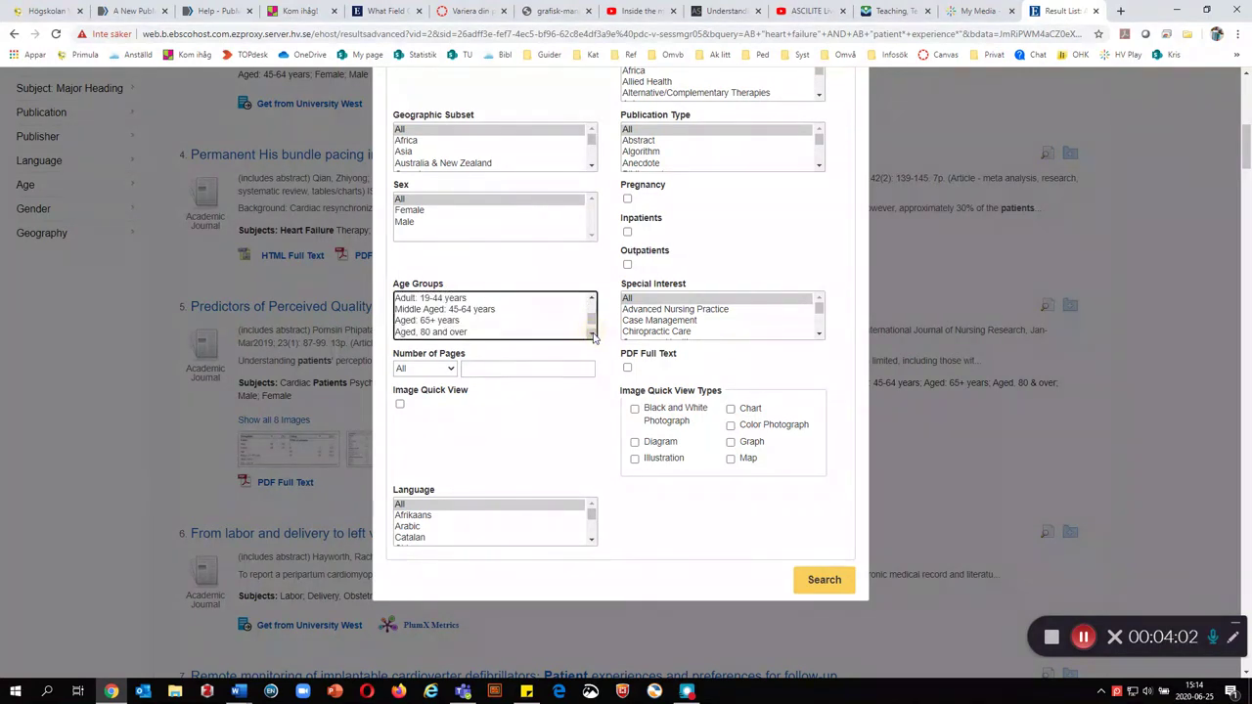
click(423, 339)
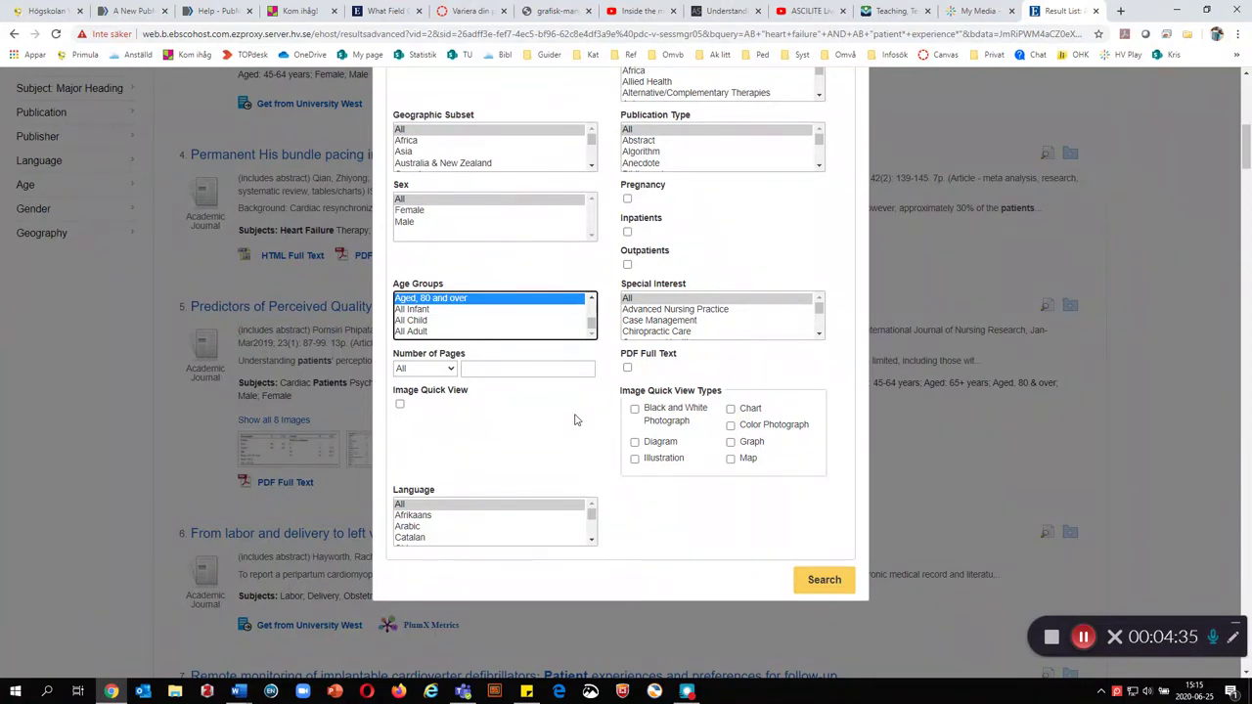
click(814, 584)
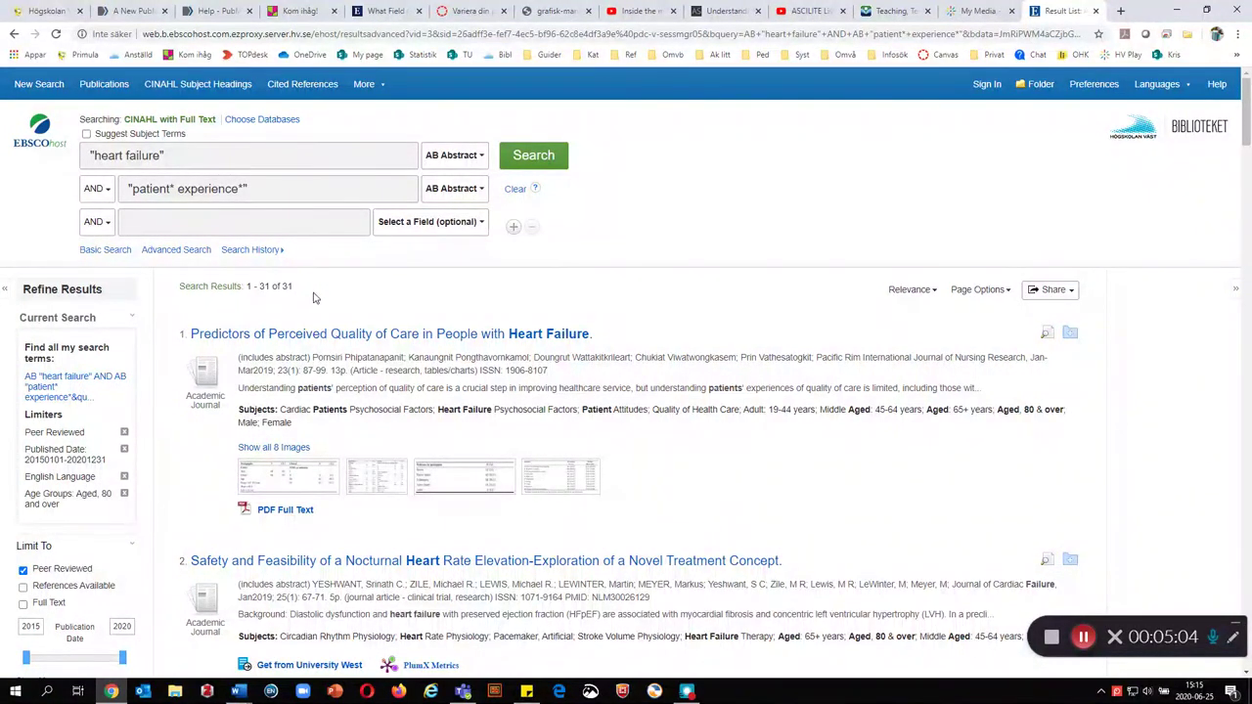
Open the detailed record of the article on heart failure home management challenges and reasons for readmission, and examine its abstract.
drag(1246, 130, 1246, 240)
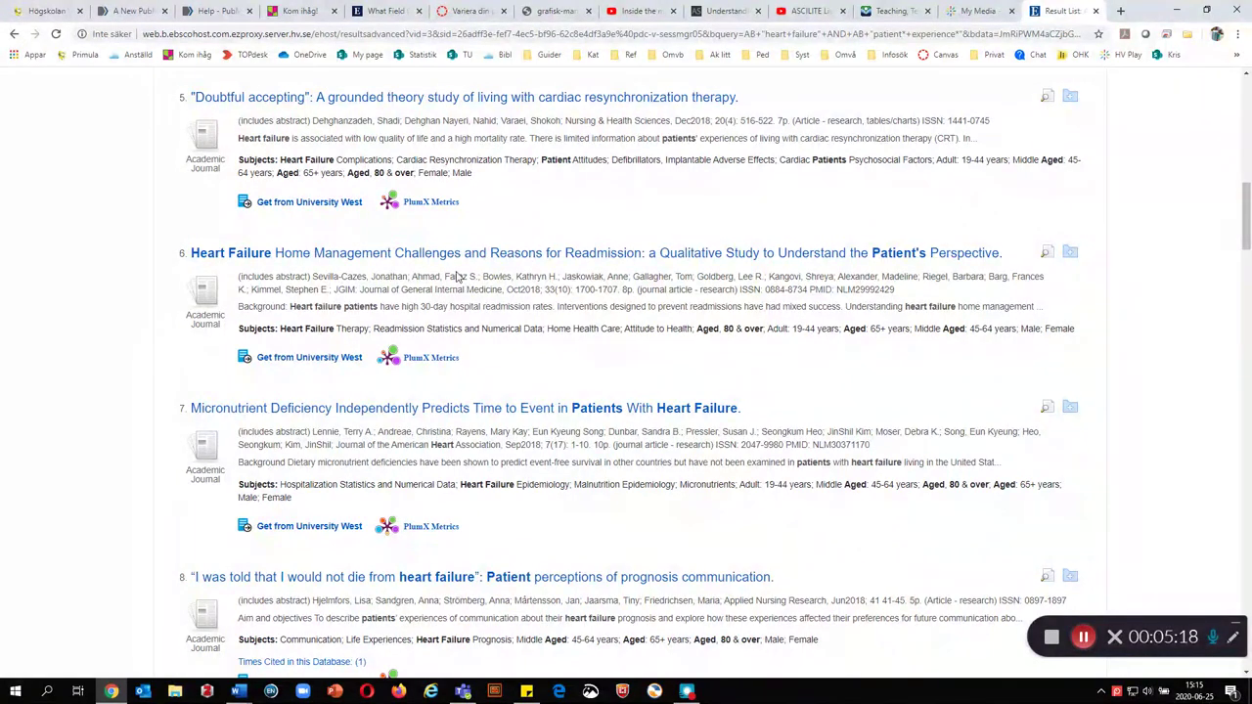
click(549, 256)
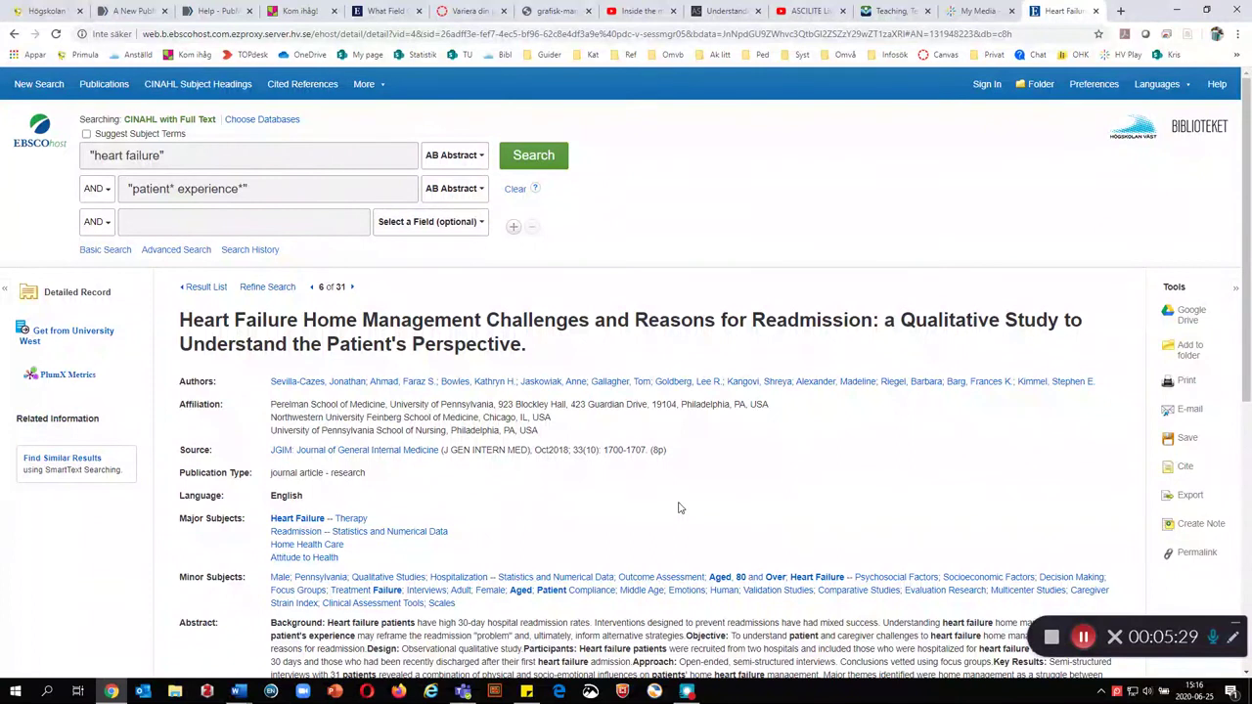
drag(1244, 311, 1246, 423)
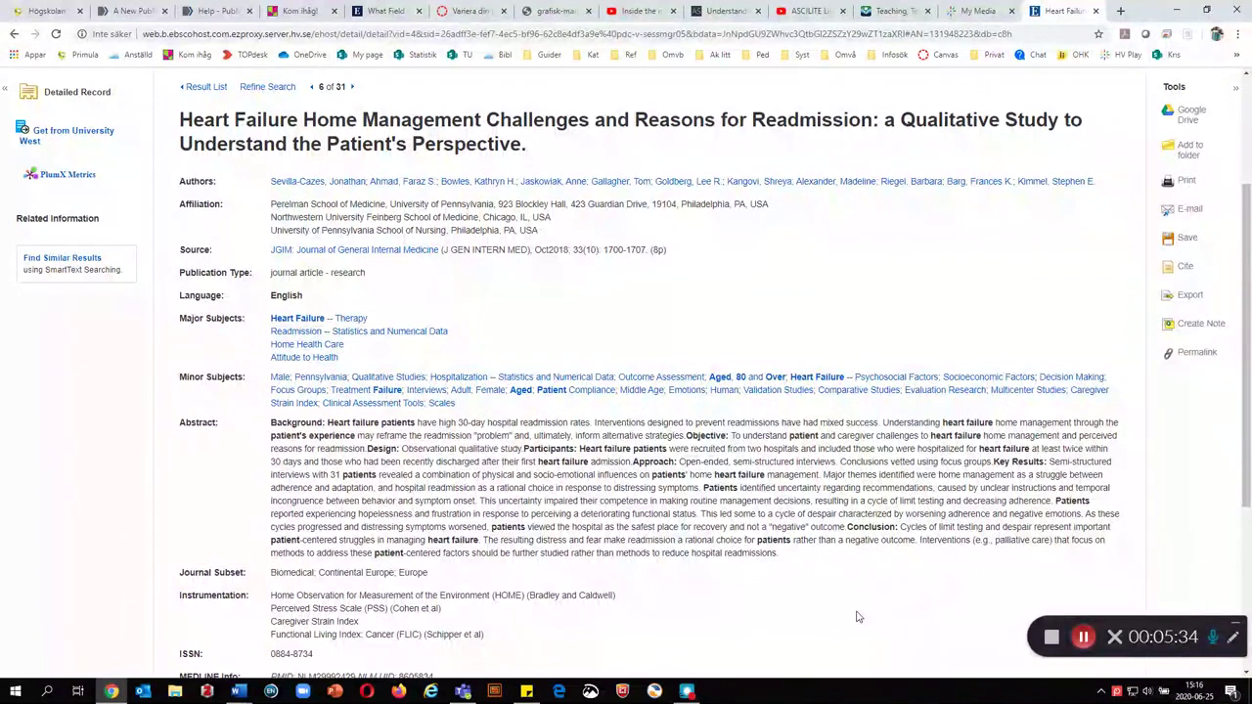